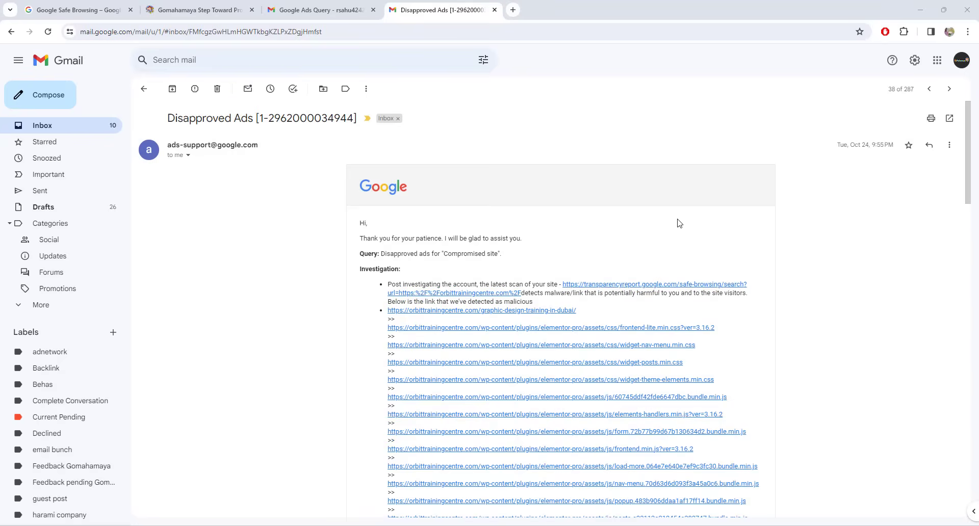
# Examine the list of malicious links in the Disapproved Ads email from Google Ads support.
pyautogui.scroll(-2, 680, 223)
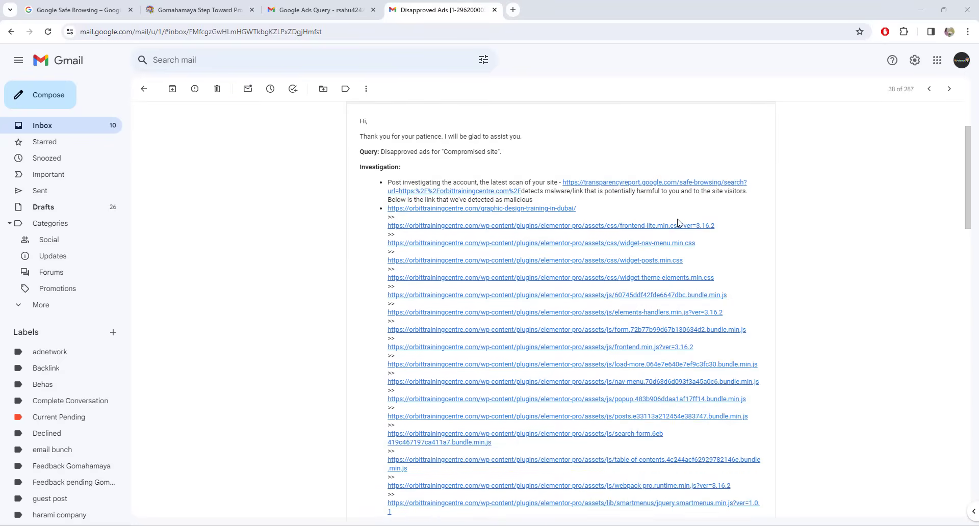
pyautogui.scroll(-1, 678, 224)
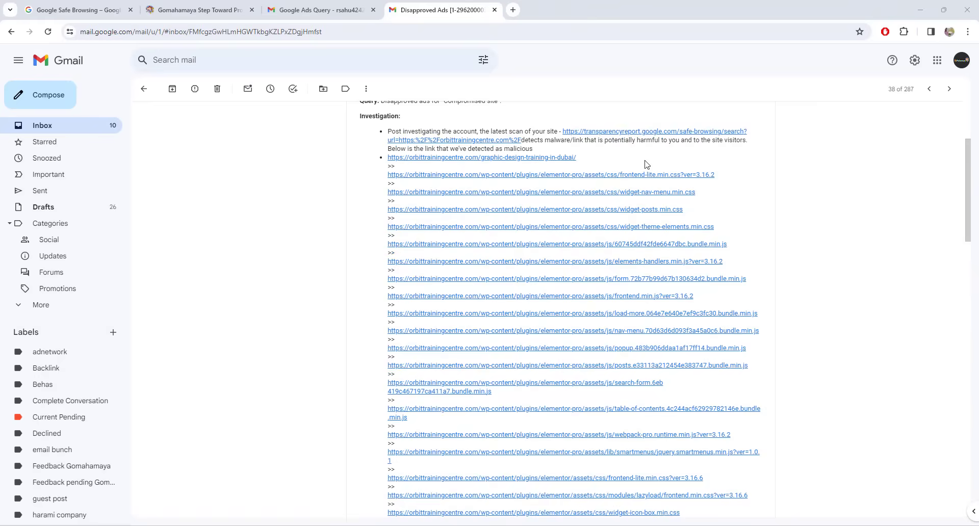
pyautogui.scroll(-2, 638, 255)
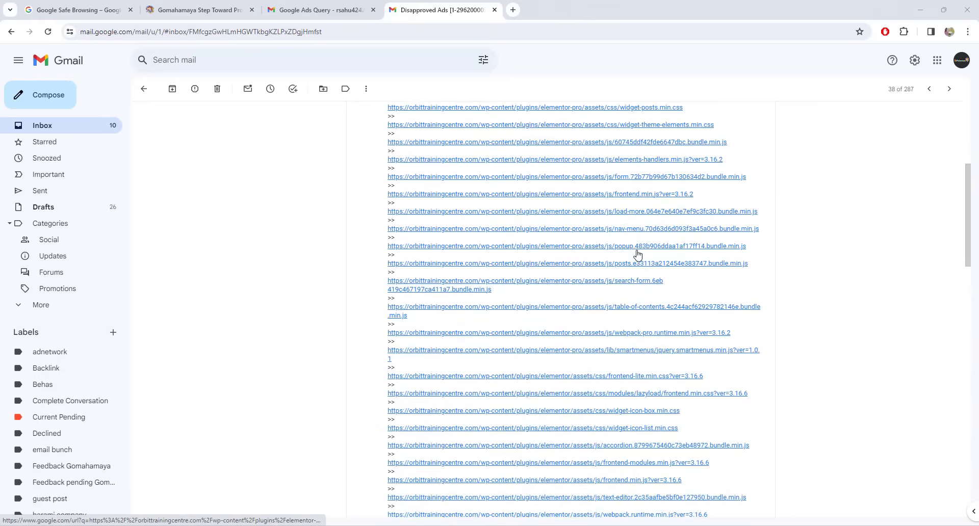
pyautogui.scroll(-1, 638, 256)
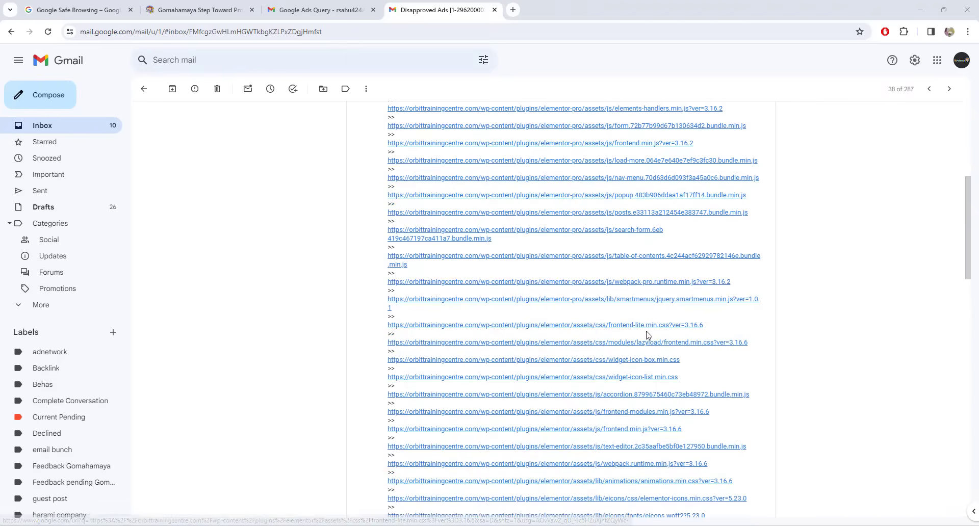
pyautogui.scroll(-1, 634, 269)
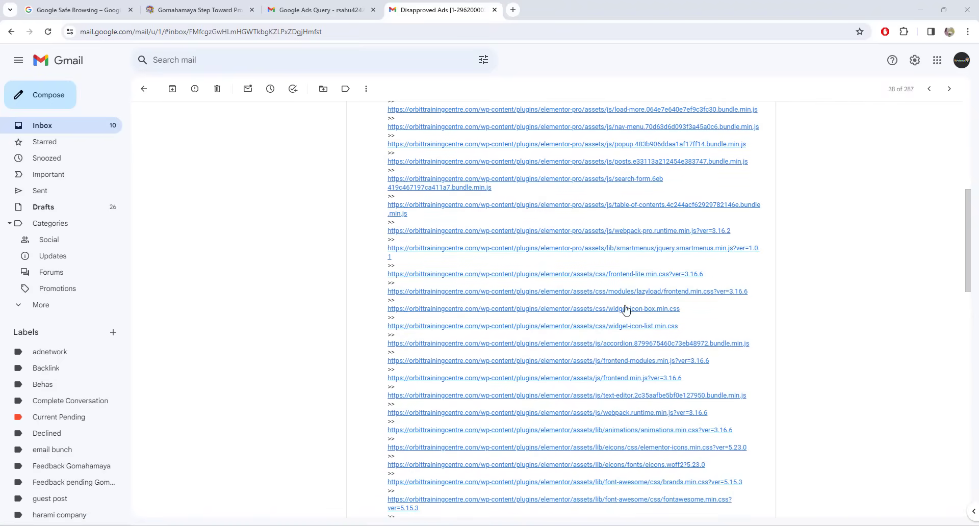
pyautogui.scroll(2, 581, 351)
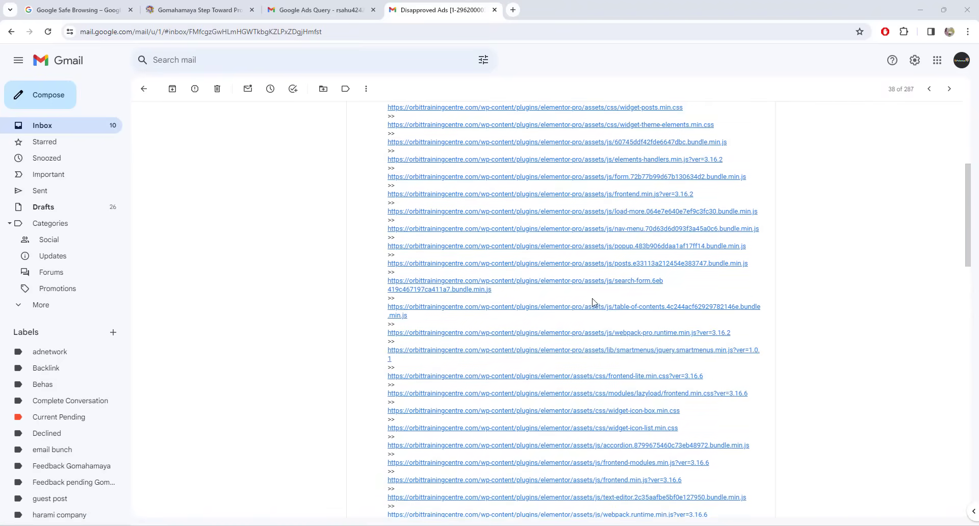
pyautogui.scroll(-10, 704, 280)
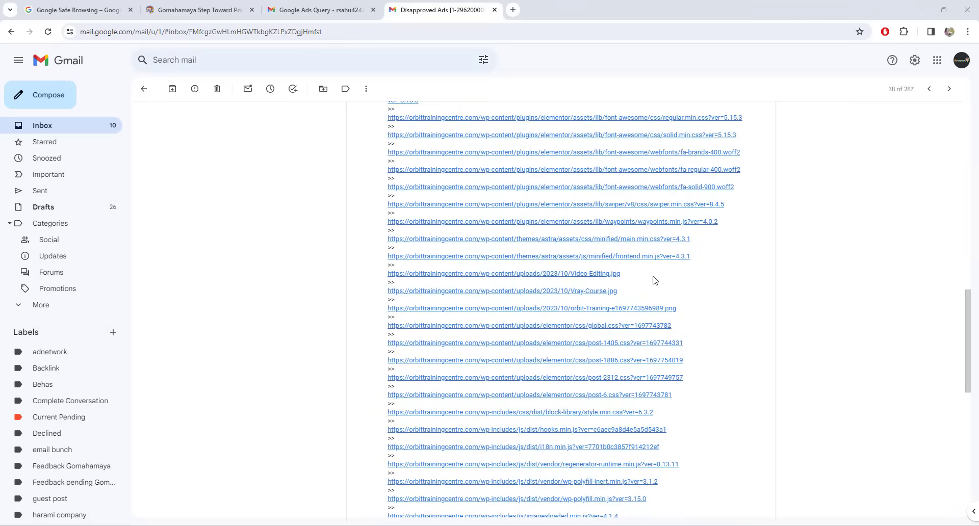
# Highlight the Video-Editing.jpg, Vray-Course.jpg and orbit-Training PNG file names among the flagged links.
pyautogui.moveTo(625, 279); pyautogui.dragTo(575, 275)
pyautogui.moveTo(648, 291); pyautogui.dragTo(576, 292)
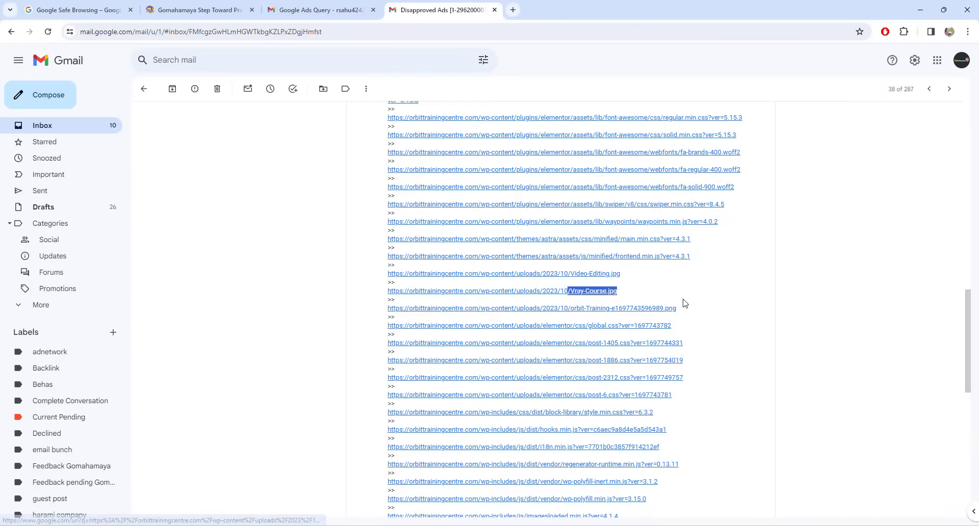
pyautogui.moveTo(686, 307); pyautogui.dragTo(619, 308)
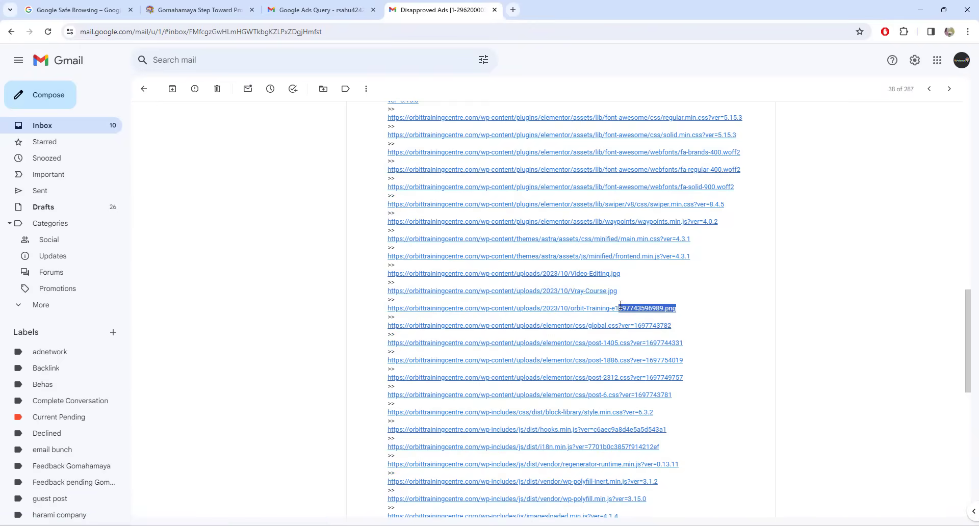
pyautogui.click(670, 287)
# Check the email's sender and read the Recommendations after the list of flagged links.
pyautogui.scroll(15, 561, 260)
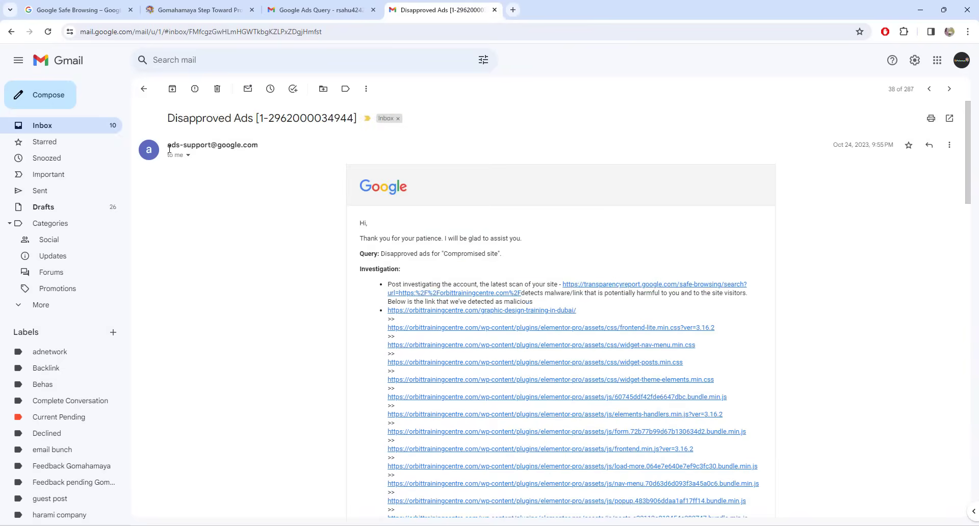
pyautogui.moveTo(199, 146)
pyautogui.scroll(-12, 686, 268)
pyautogui.scroll(-8, 686, 268)
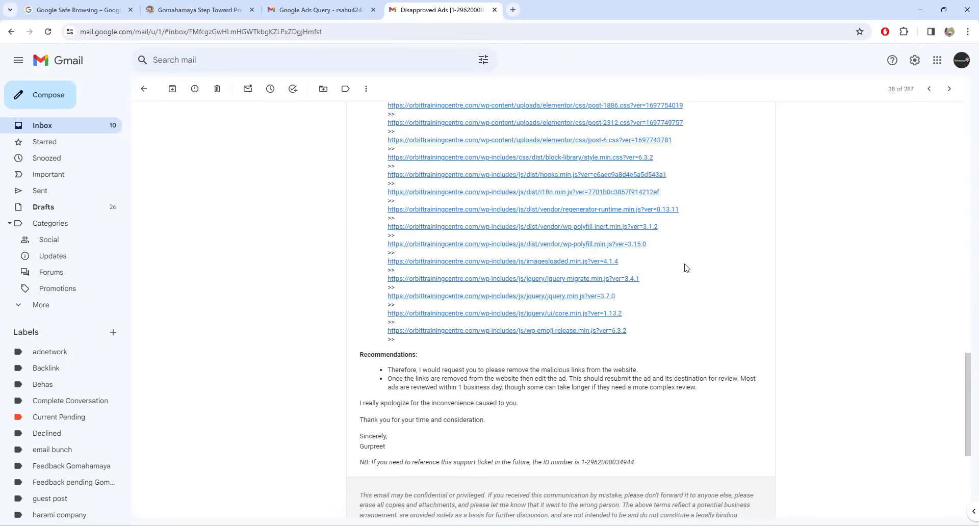
pyautogui.scroll(3, 686, 267)
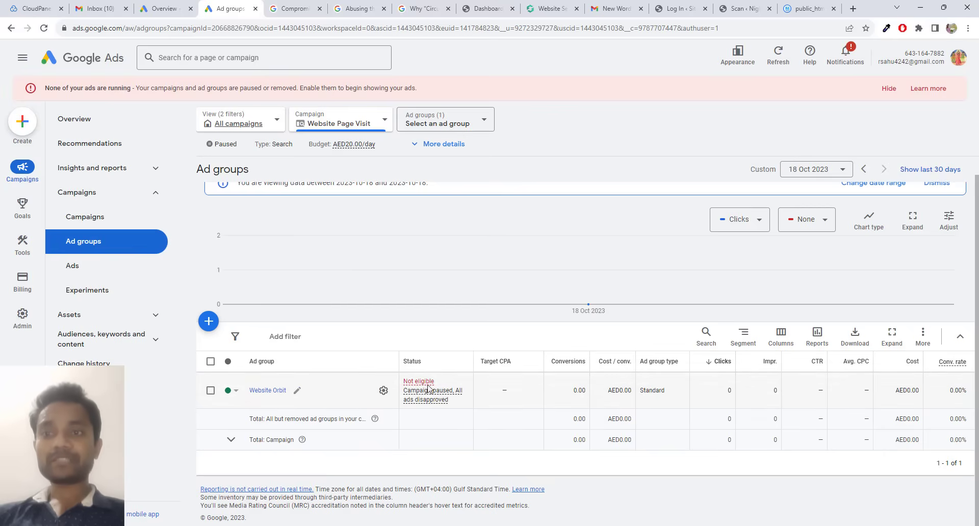
# Review the test campaign's diagnostics in the Google Ads overview and look through the account's campaign list.
pyautogui.click(165, 9)
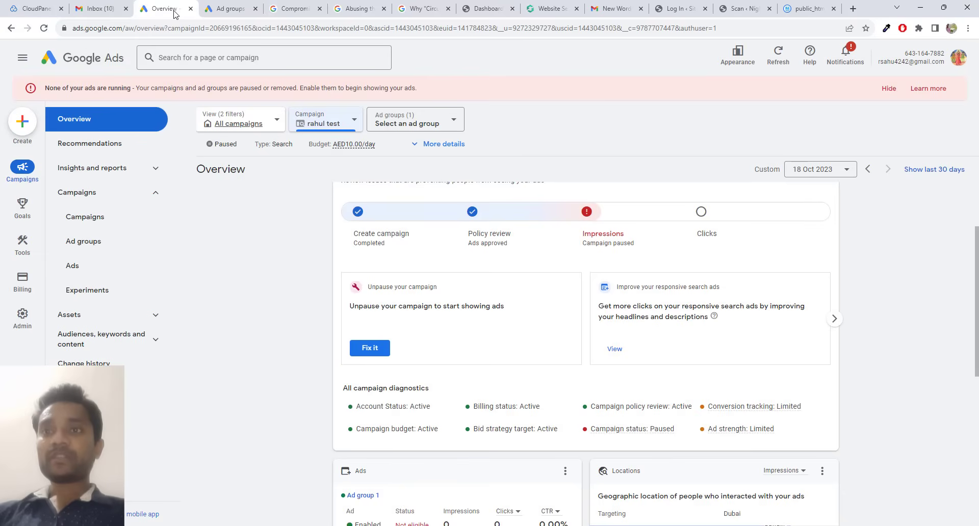
pyautogui.scroll(1, 398, 229)
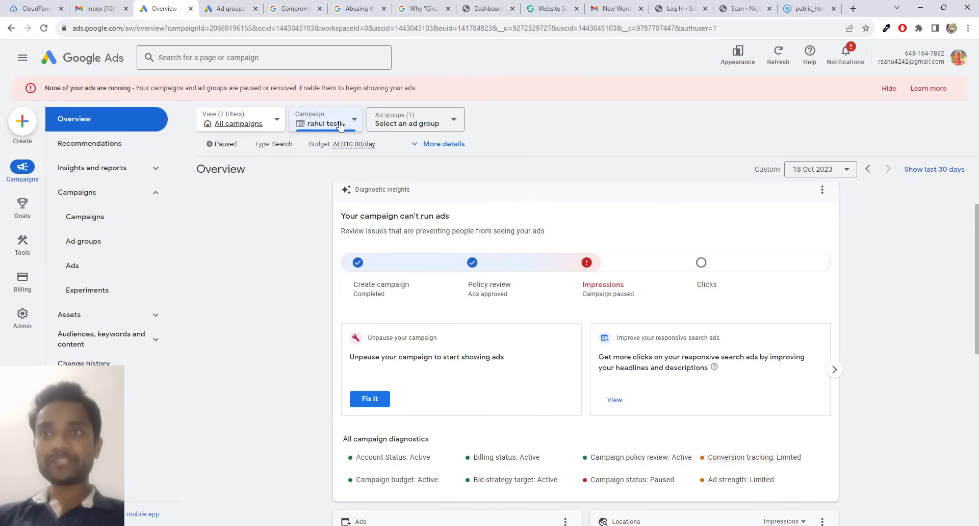
pyautogui.click(319, 125)
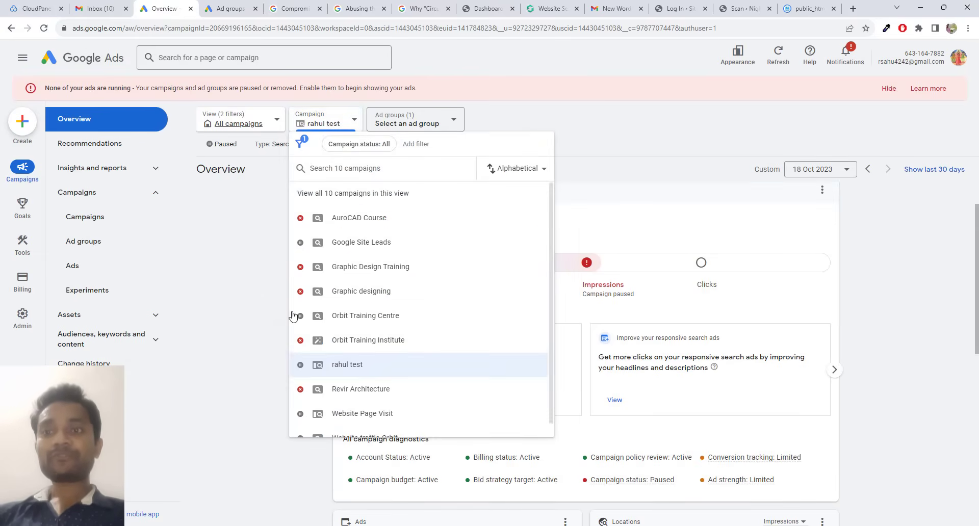
pyautogui.click(265, 318)
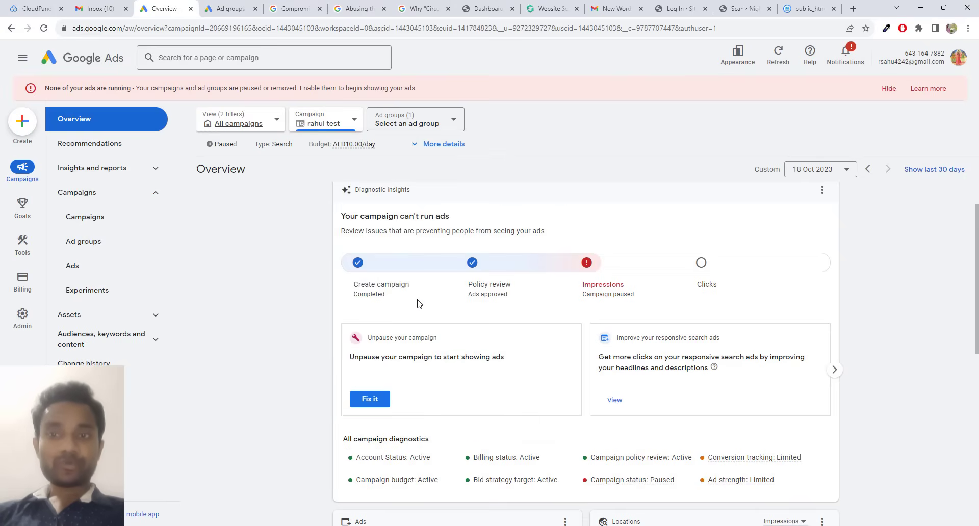
pyautogui.scroll(-1, 418, 303)
pyautogui.scroll(1, 418, 304)
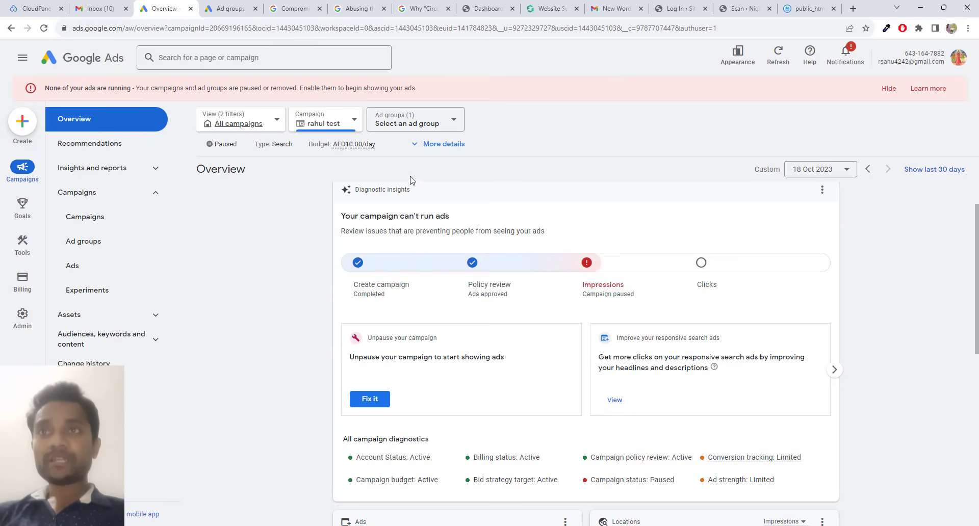
# Read the malware rules on the Advertising Policies Help page, highlighting the intentional-distribution rule and its listed examples.
pyautogui.click(357, 9)
pyautogui.scroll(-7, 462, 241)
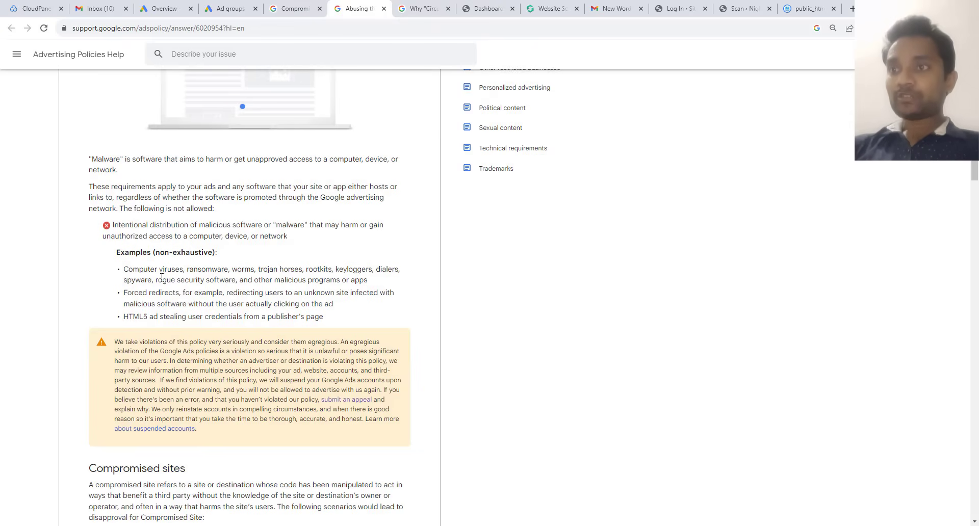
pyautogui.scroll(3, 227, 273)
pyautogui.scroll(-4, 194, 278)
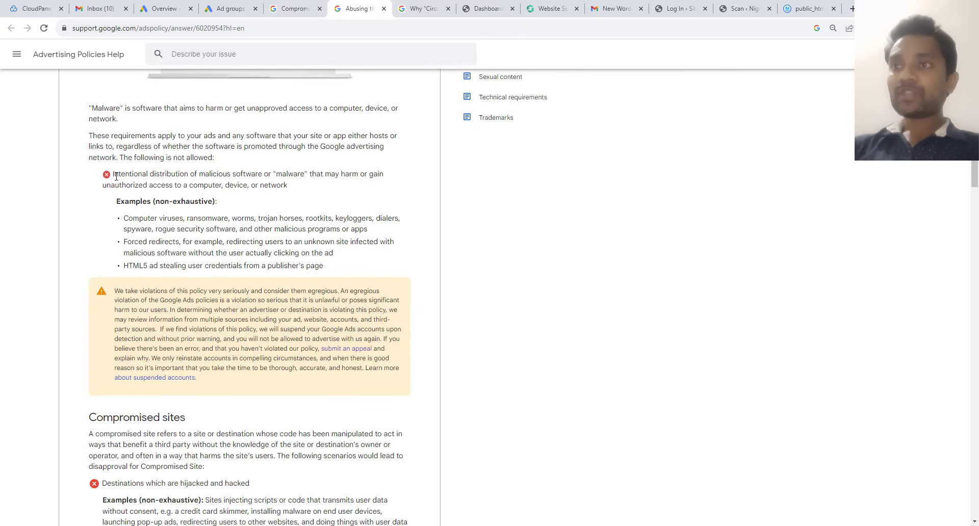
pyautogui.moveTo(113, 174); pyautogui.dragTo(244, 186)
pyautogui.click(348, 173)
pyautogui.scroll(-1, 244, 185)
pyautogui.moveTo(123, 167); pyautogui.dragTo(333, 188)
# Read the policy's Compromised sites section, highlighting the examples on injected scripts and pop-up ads, and compare it with the malware section.
pyautogui.scroll(-2, 333, 187)
pyautogui.scroll(-1, 333, 188)
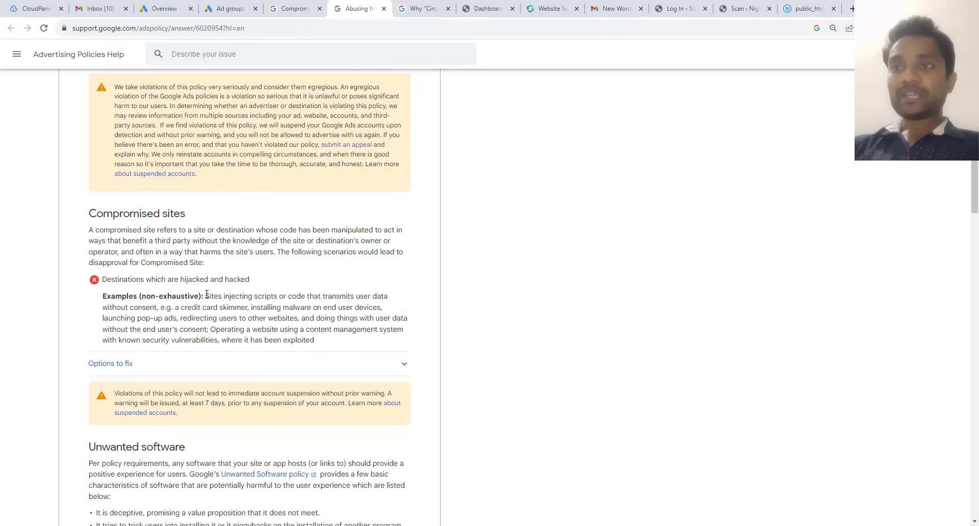
pyautogui.moveTo(206, 297); pyautogui.dragTo(188, 318)
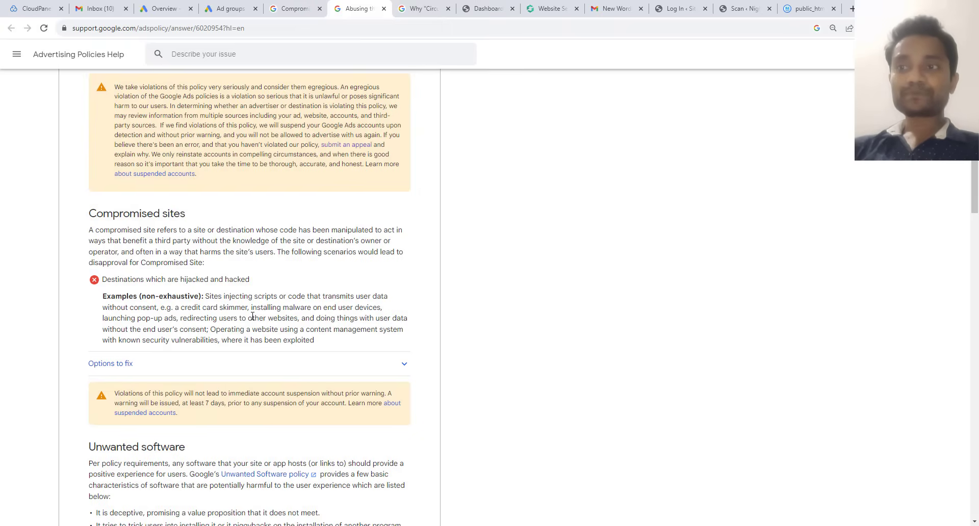
pyautogui.moveTo(137, 319); pyautogui.dragTo(200, 318)
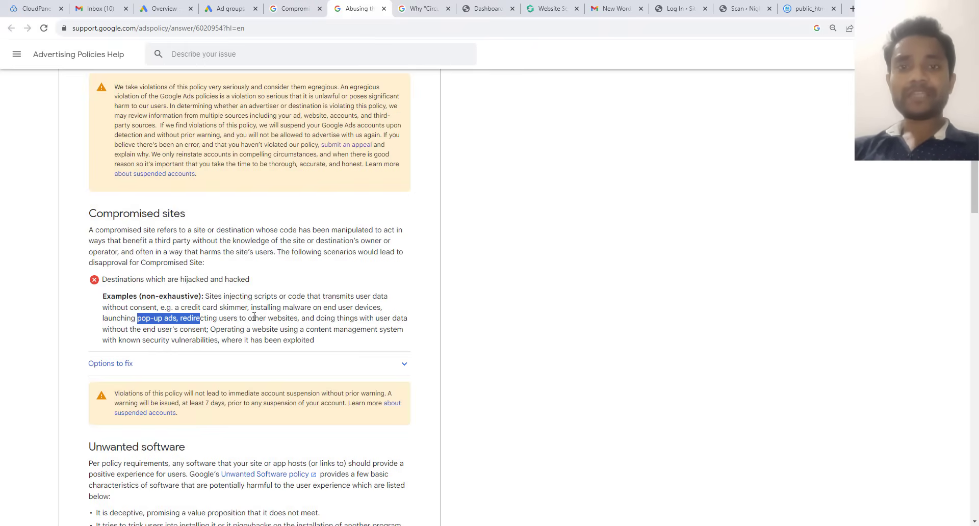
pyautogui.scroll(2, 254, 316)
pyautogui.scroll(1, 308, 327)
pyautogui.scroll(1, 295, 153)
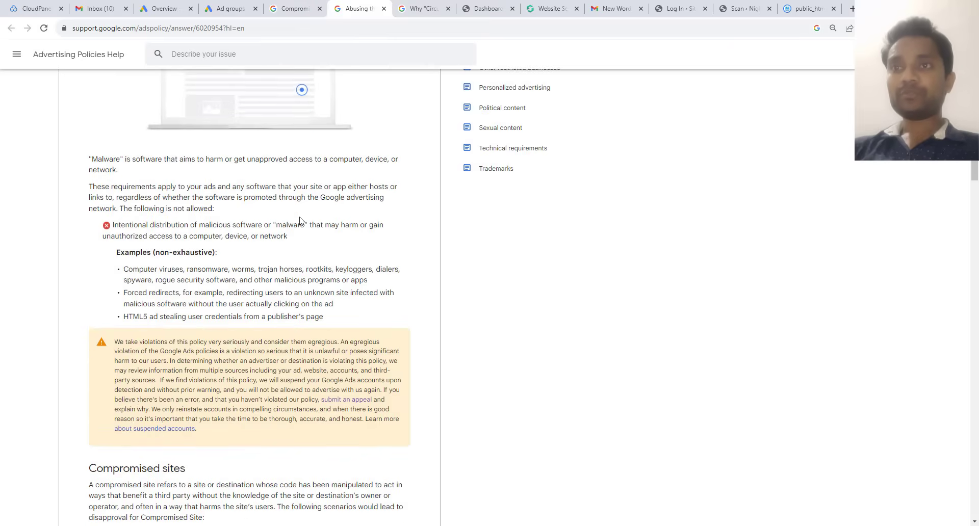
pyautogui.scroll(4, 302, 221)
pyautogui.scroll(-8, 302, 221)
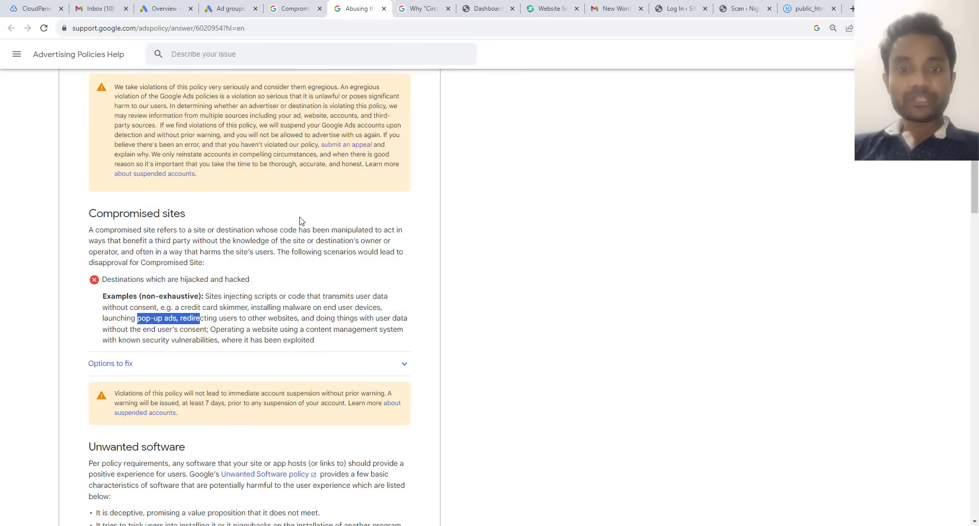
pyautogui.scroll(2, 302, 221)
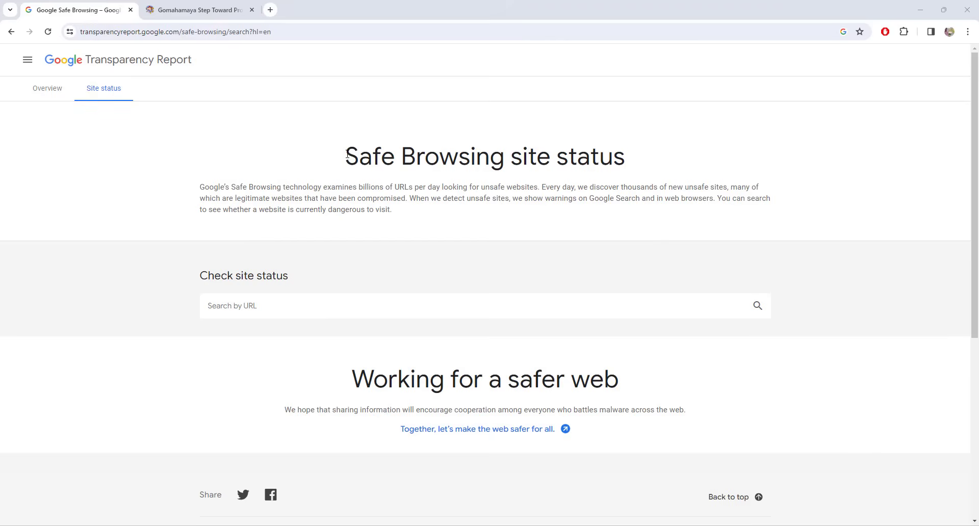
pyautogui.click(314, 311)
pyautogui.write('https://www.gomahamaya.com/')
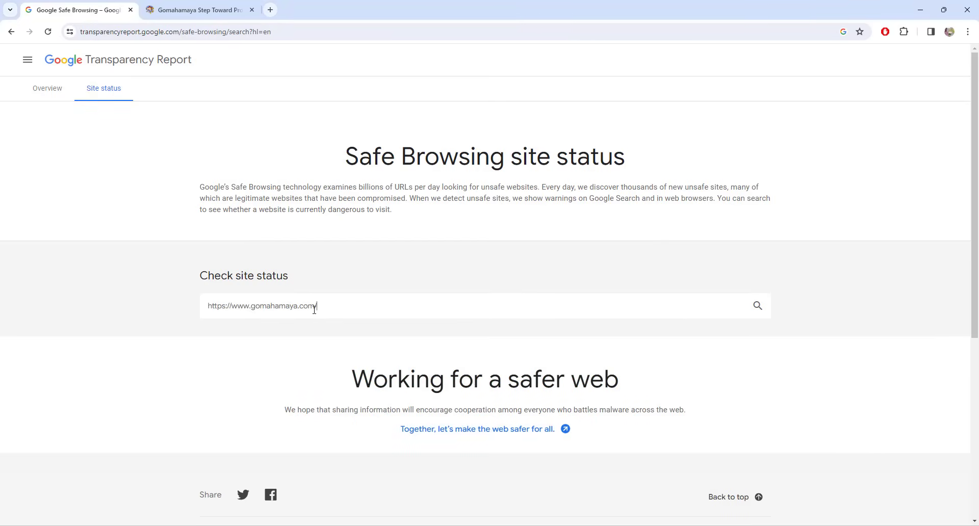
pyautogui.click(757, 308)
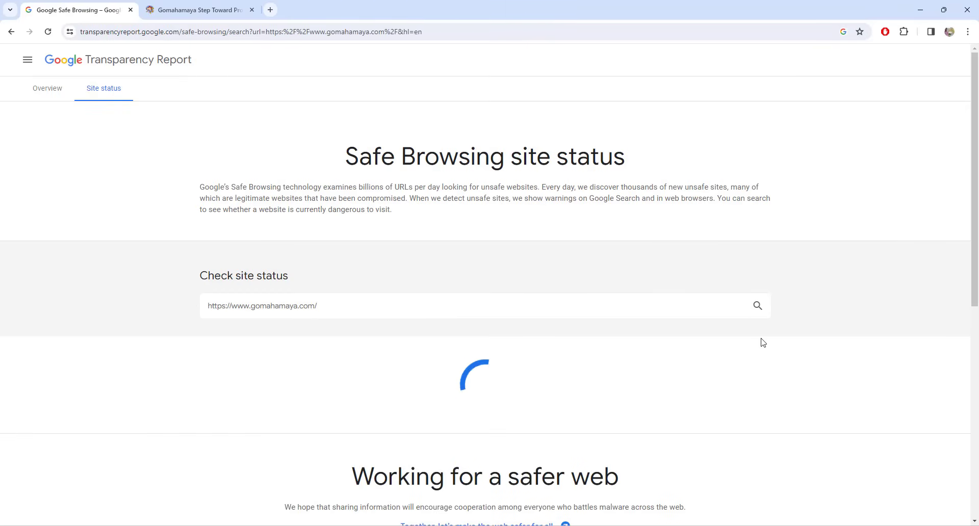
pyautogui.scroll(-1, 655, 367)
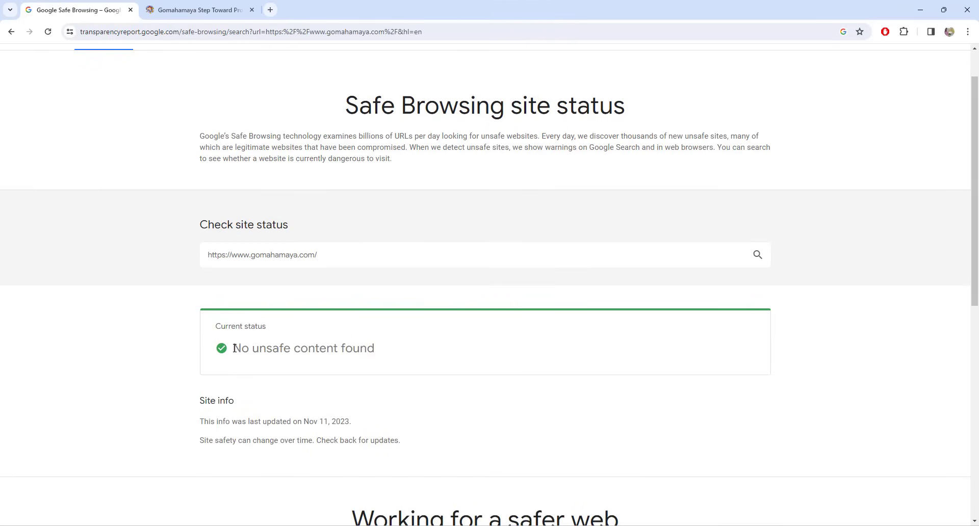
pyautogui.moveTo(234, 349); pyautogui.dragTo(376, 352)
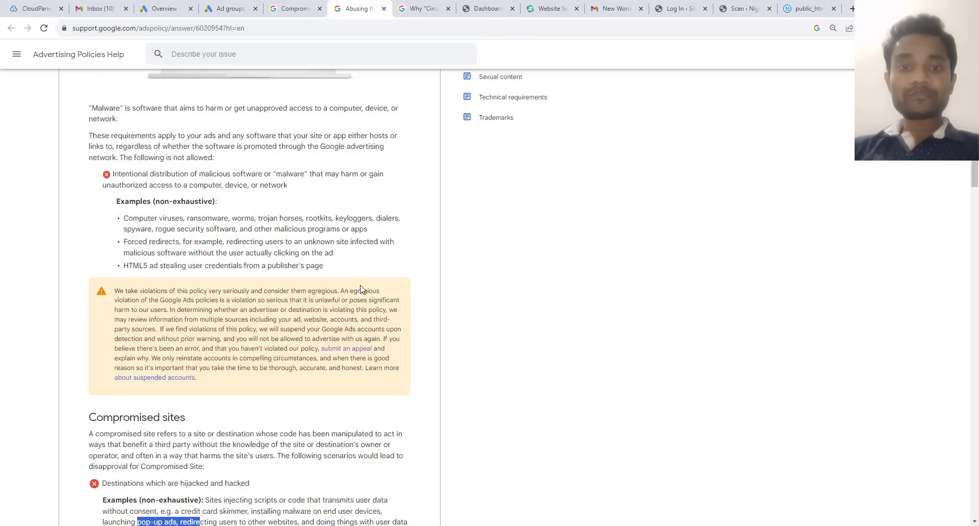
pyautogui.click(549, 8)
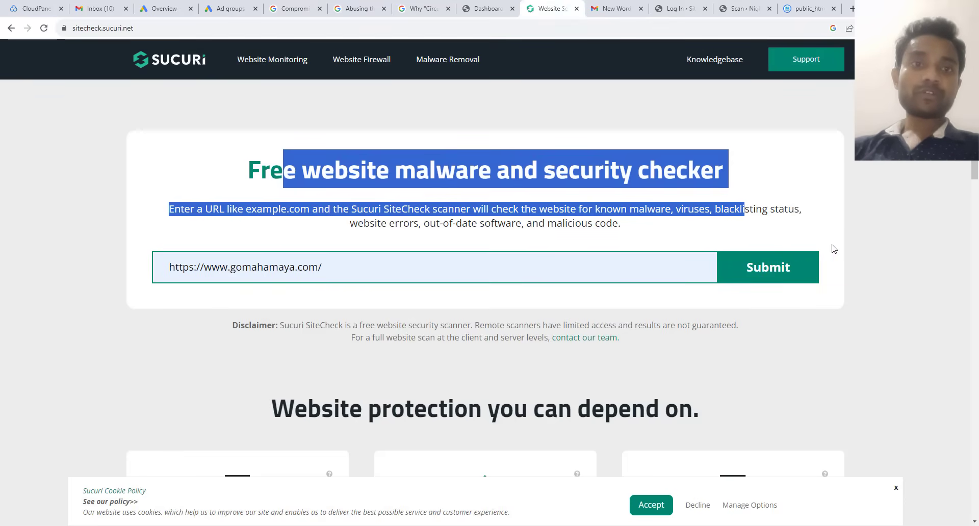
pyautogui.click(812, 262)
pyautogui.scroll(-2, 476, 246)
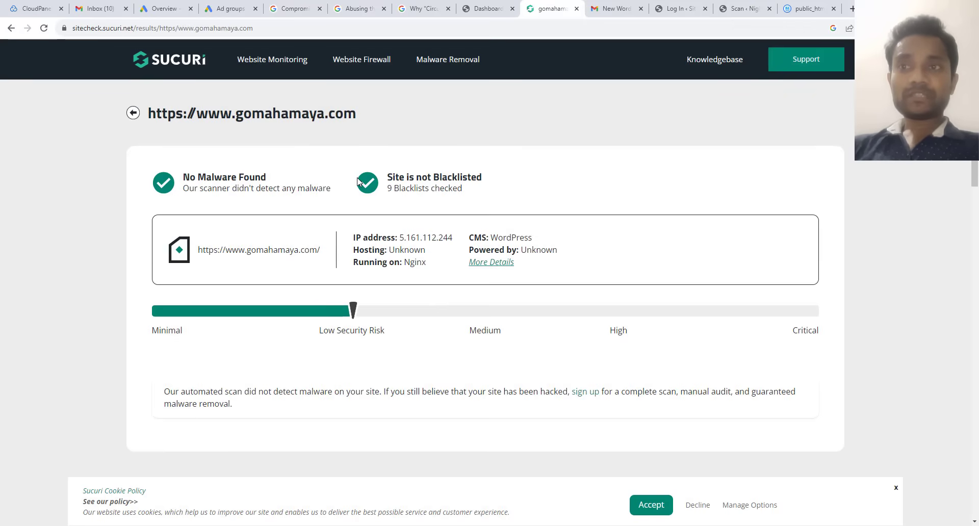
pyautogui.scroll(-5, 359, 180)
pyautogui.scroll(6, 359, 179)
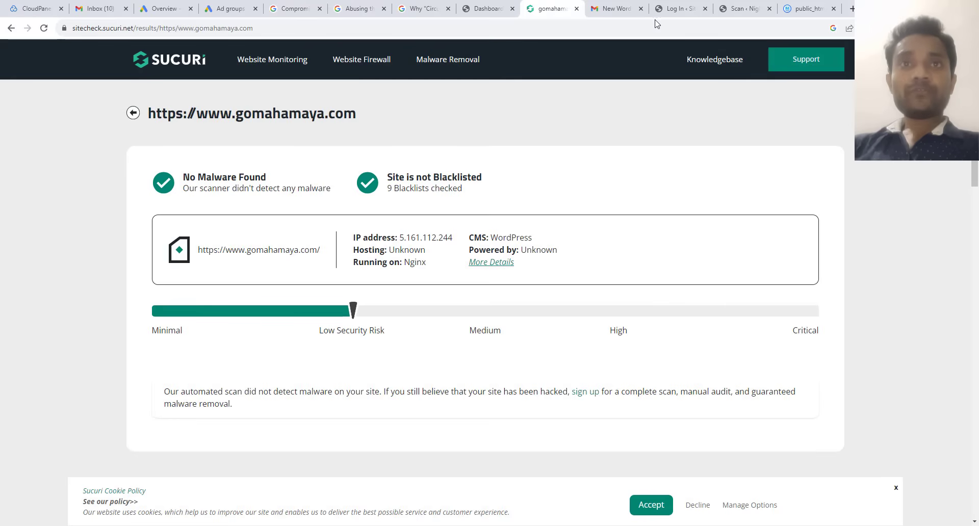
# Switch to the WordPress admin's Wordfence Scan page and review its scan status and results.
pyautogui.click(730, 4)
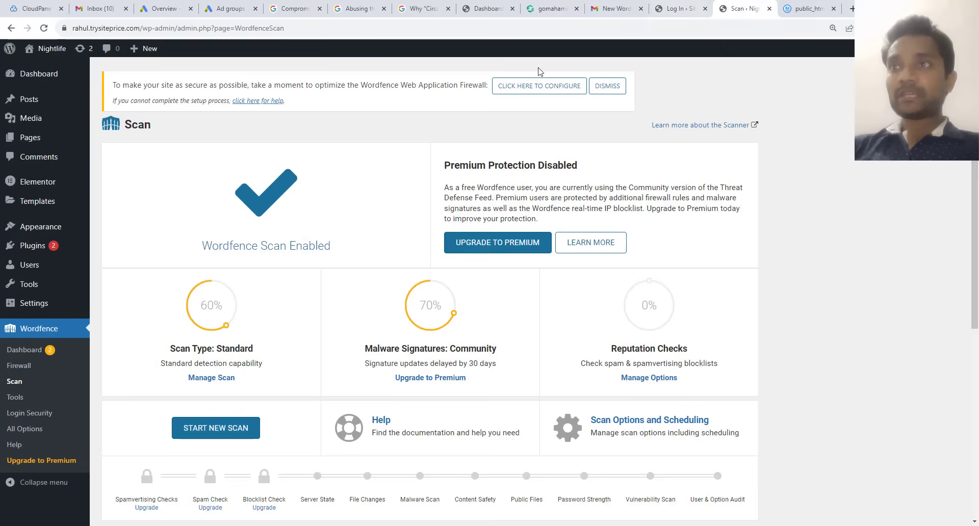
pyautogui.scroll(-1, 136, 301)
pyautogui.scroll(1, 137, 301)
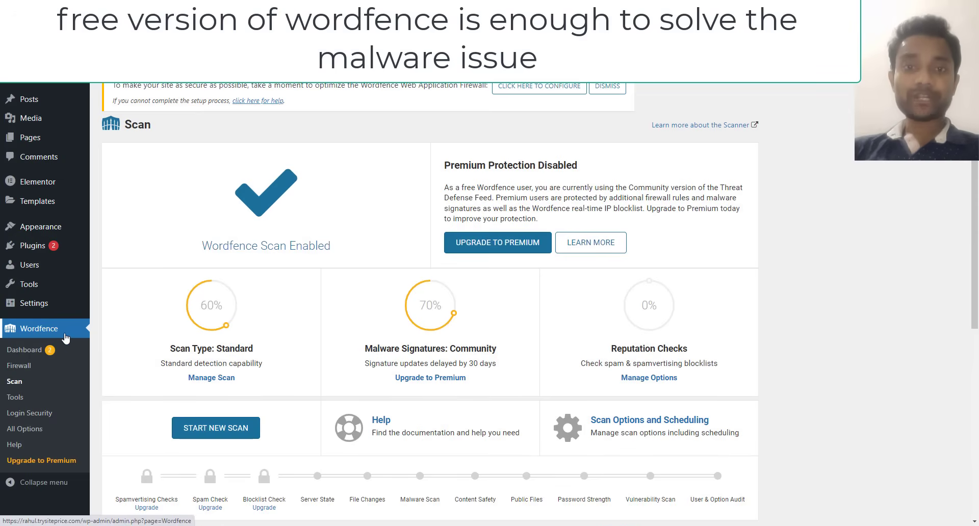
pyautogui.moveTo(213, 298)
pyautogui.scroll(-1, 213, 297)
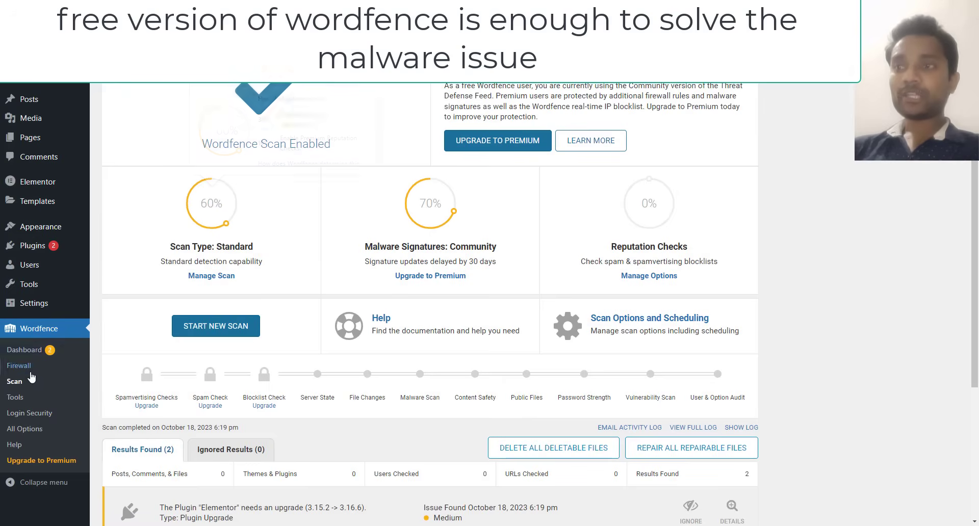
# Examine the Wordfence scan stages and the Elementor and WooCommerce upgrade findings in the scan results.
pyautogui.scroll(-3, 292, 263)
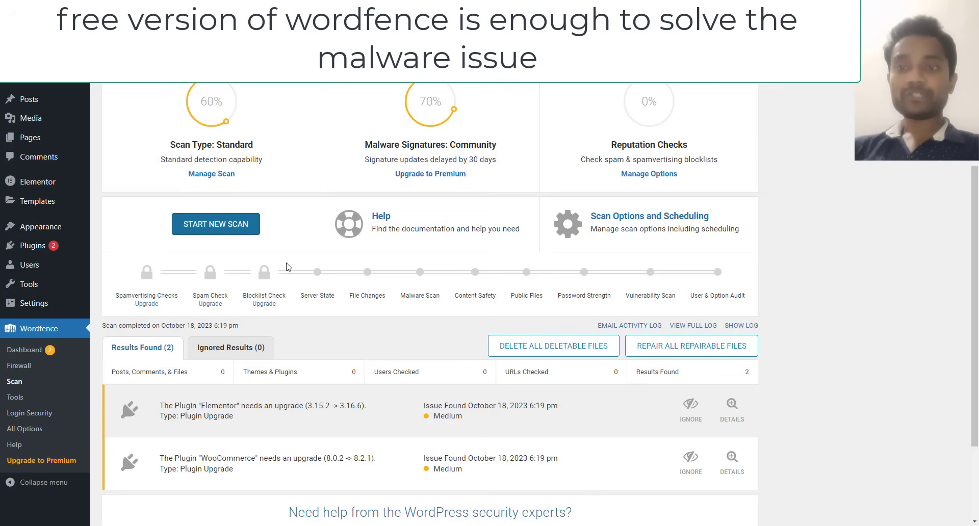
pyautogui.scroll(-2, 288, 267)
pyautogui.scroll(1, 288, 266)
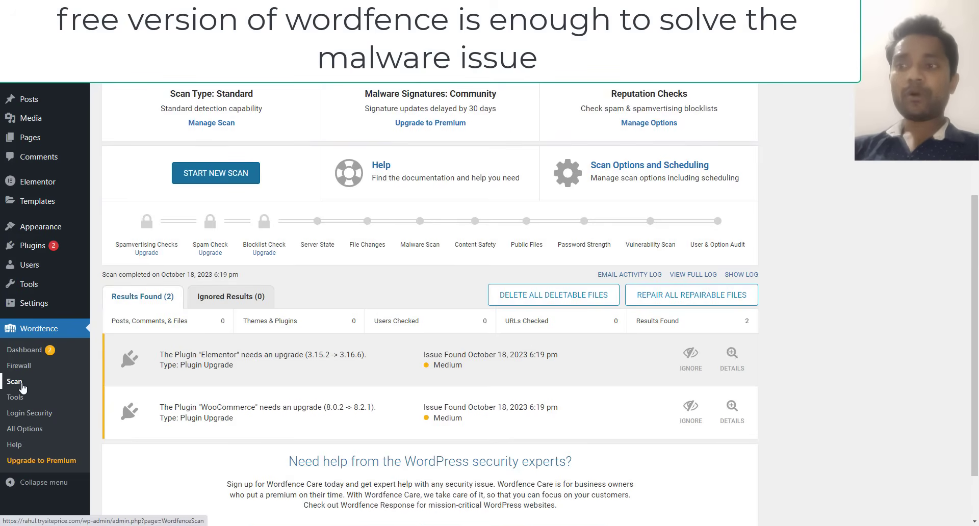
pyautogui.scroll(2, 213, 319)
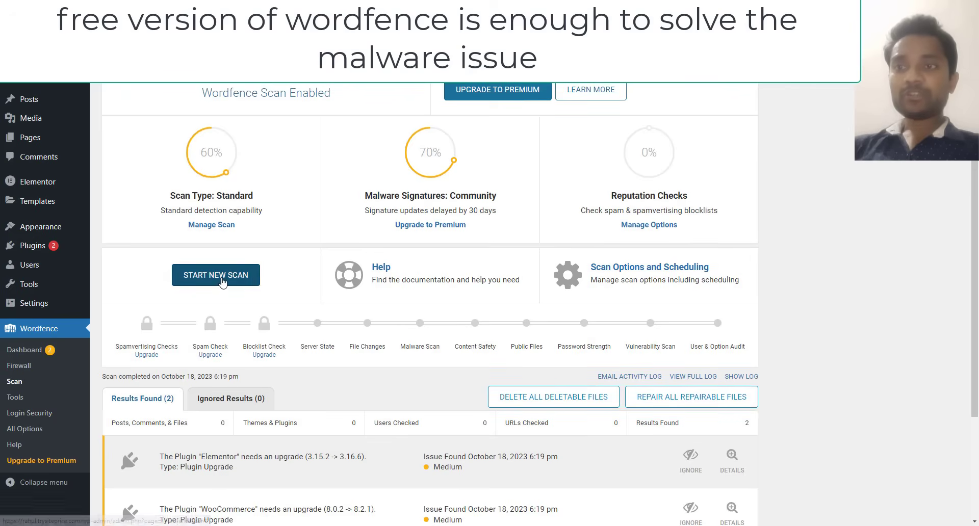
pyautogui.scroll(-3, 223, 282)
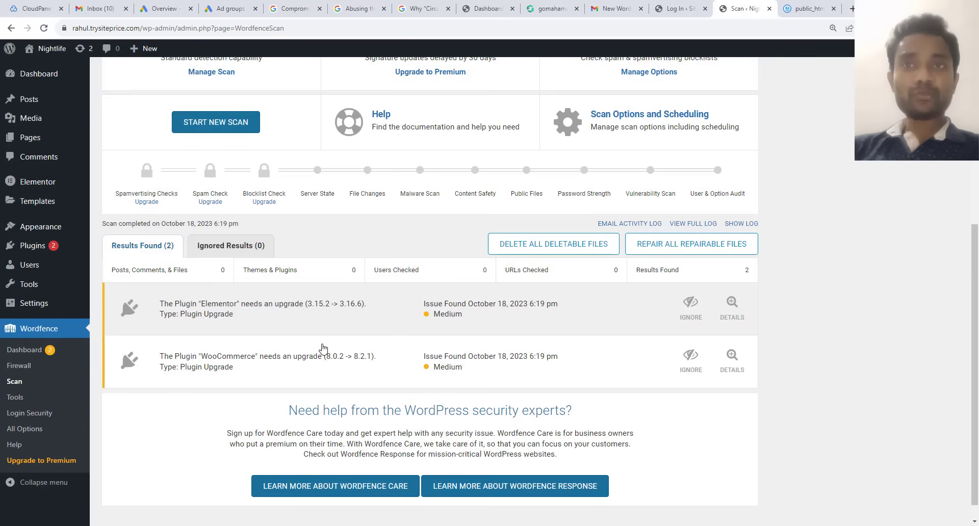
pyautogui.scroll(5, 322, 348)
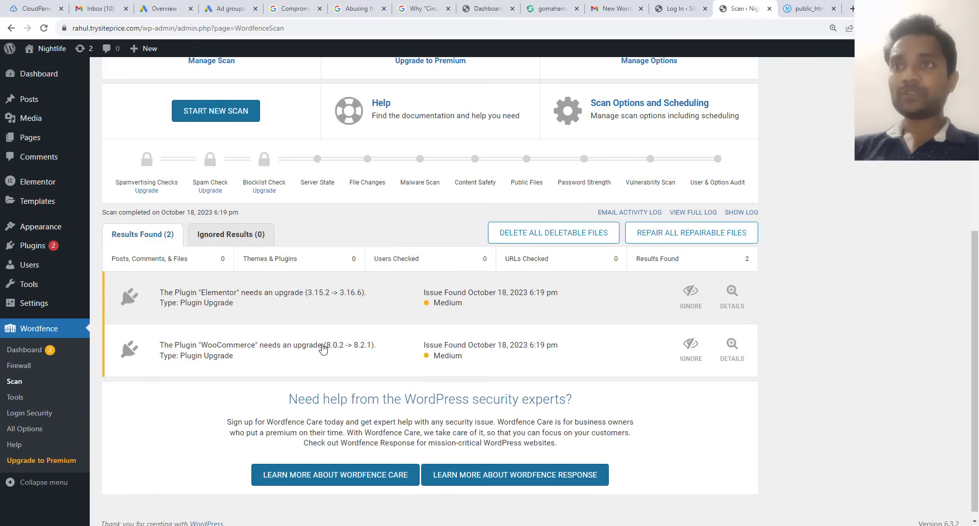
pyautogui.scroll(-3, 323, 349)
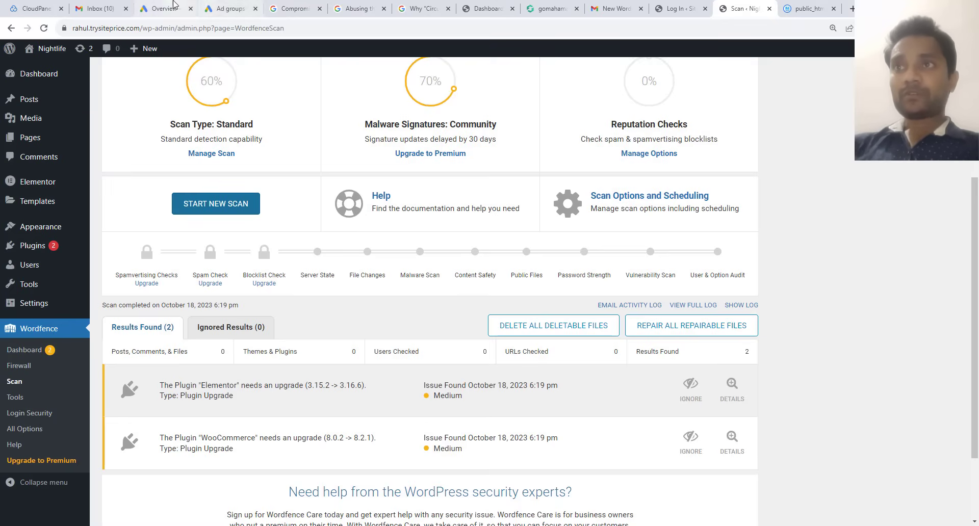
# Switch to the Google Ads campaign overview and review its diagnostic insights and policy review status.
pyautogui.click(164, 8)
pyautogui.scroll(-1, 432, 205)
pyautogui.scroll(-1, 432, 206)
pyautogui.scroll(1, 433, 205)
pyautogui.scroll(1, 552, 230)
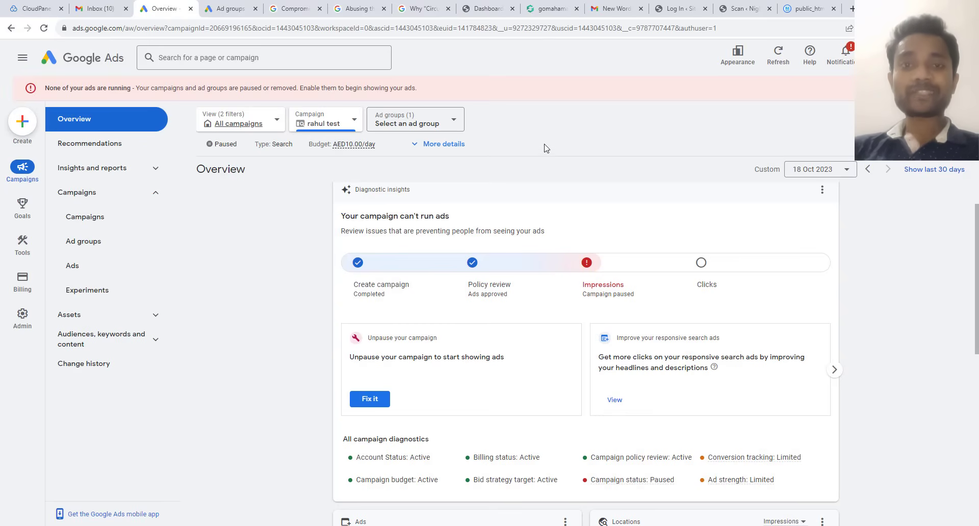
pyautogui.click(739, 9)
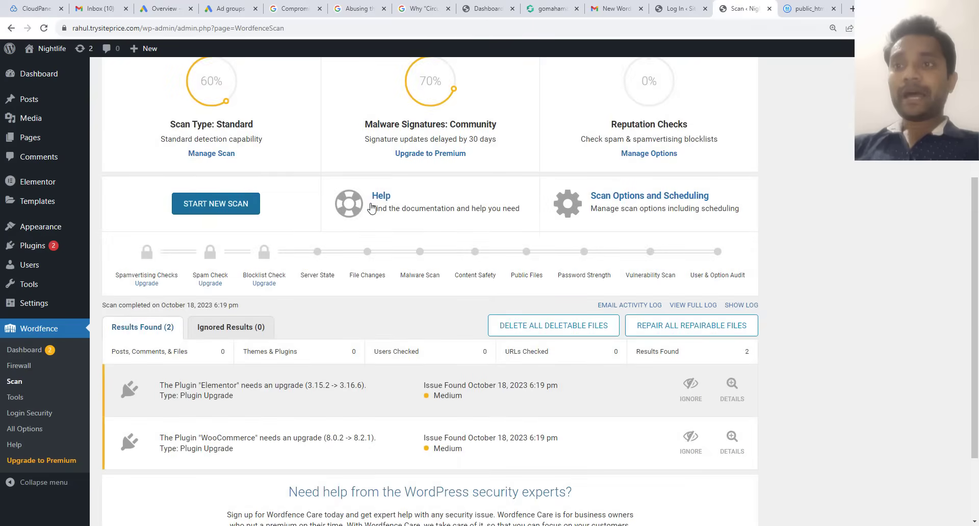
pyautogui.scroll(1, 371, 209)
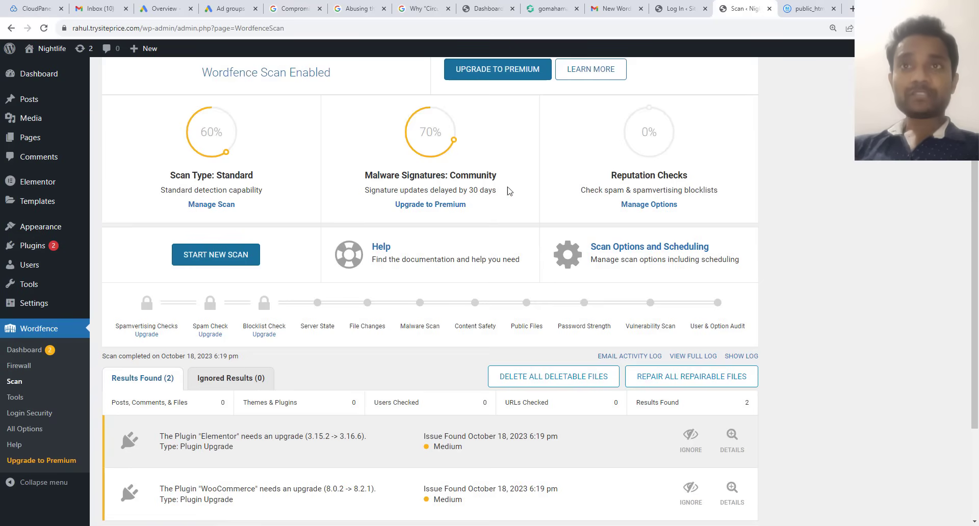
pyautogui.click(542, 8)
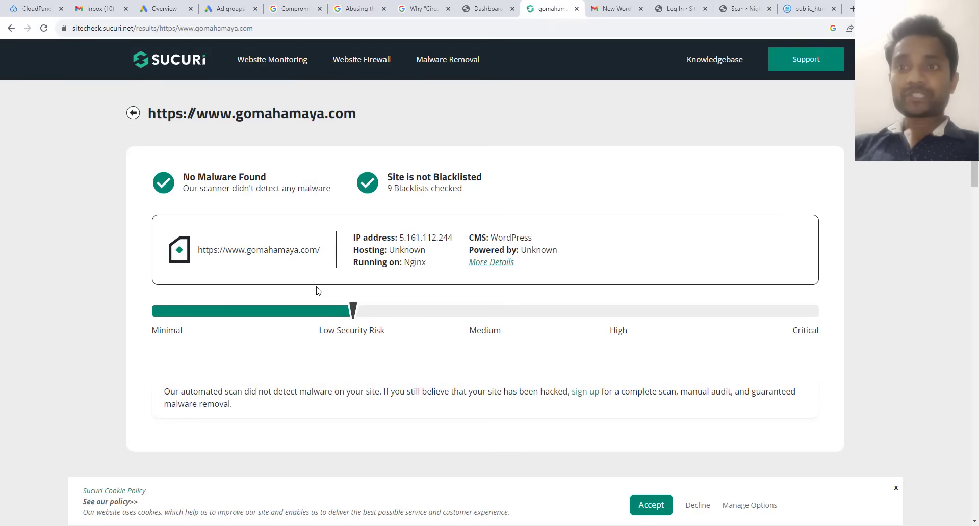
pyautogui.scroll(-3, 322, 283)
pyautogui.scroll(3, 326, 284)
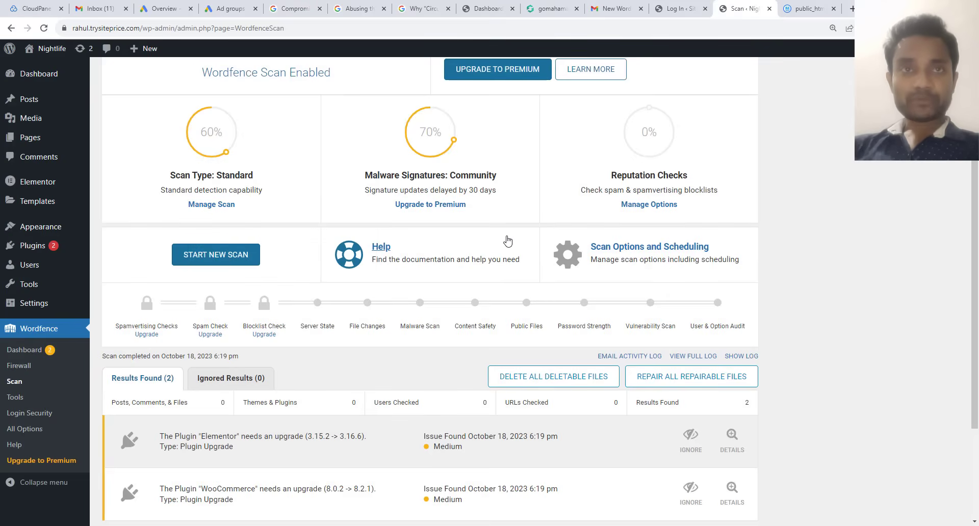
# Return to the Wordfence Scan page and review its scan status, protection level and the WordPress plugin management options.
pyautogui.scroll(2, 508, 240)
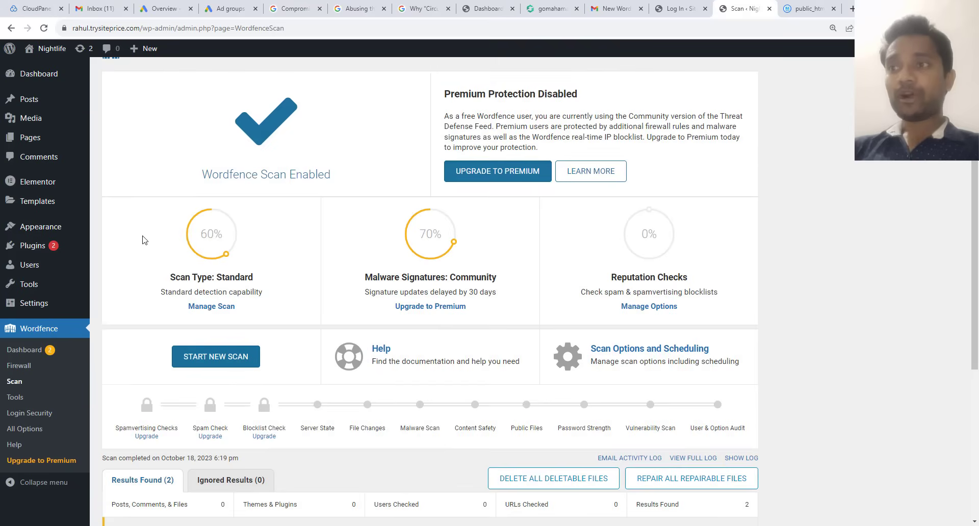
pyautogui.moveTo(69, 247)
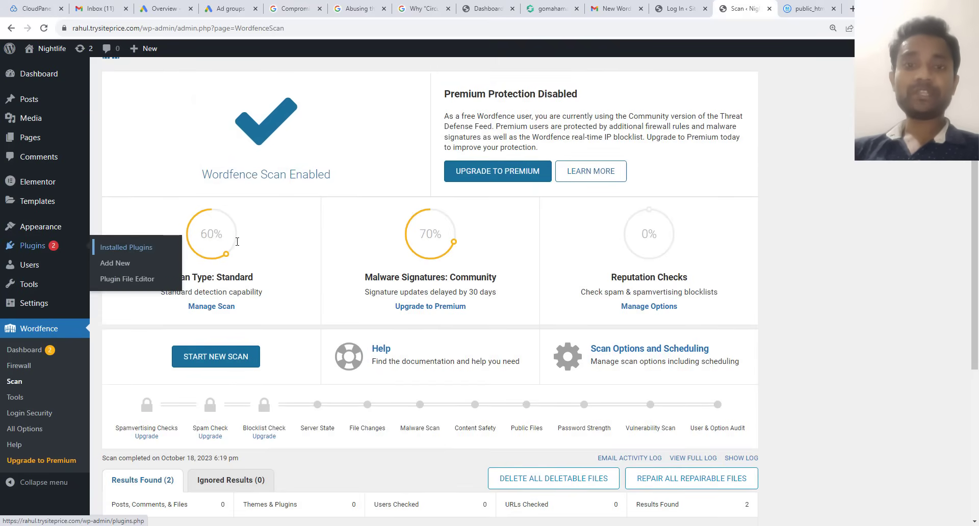
pyautogui.moveTo(241, 242)
pyautogui.scroll(2, 242, 242)
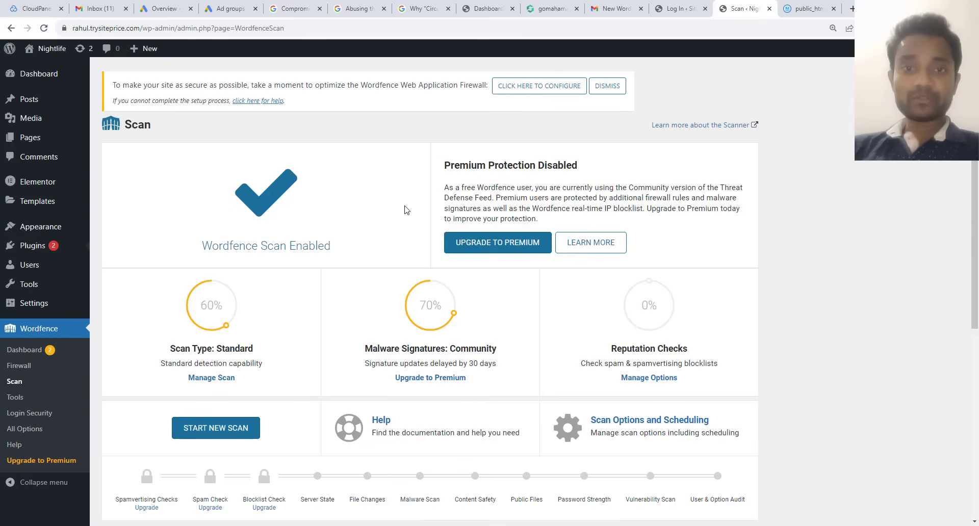
# Open the WordPress Themes page to review the installed theme, and briefly view the browser's site information.
pyautogui.moveTo(81, 228)
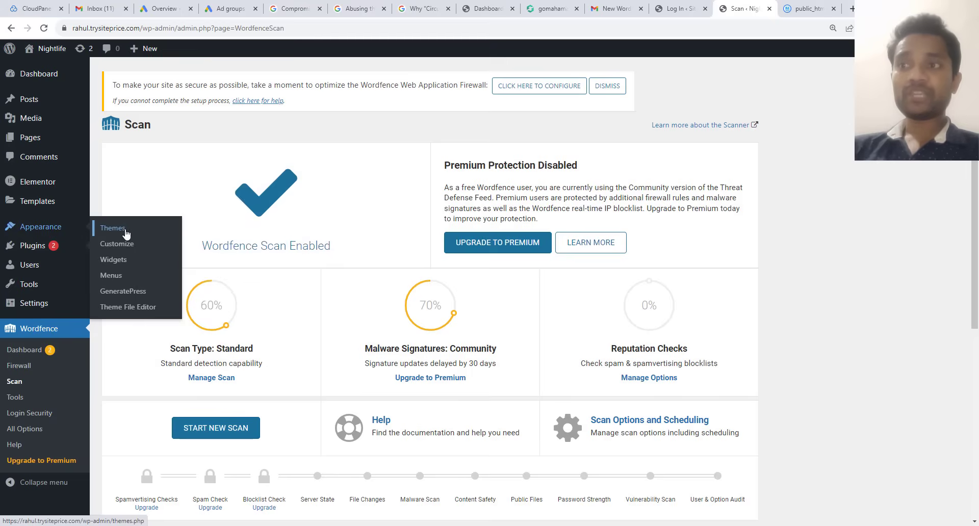
pyautogui.click(114, 228)
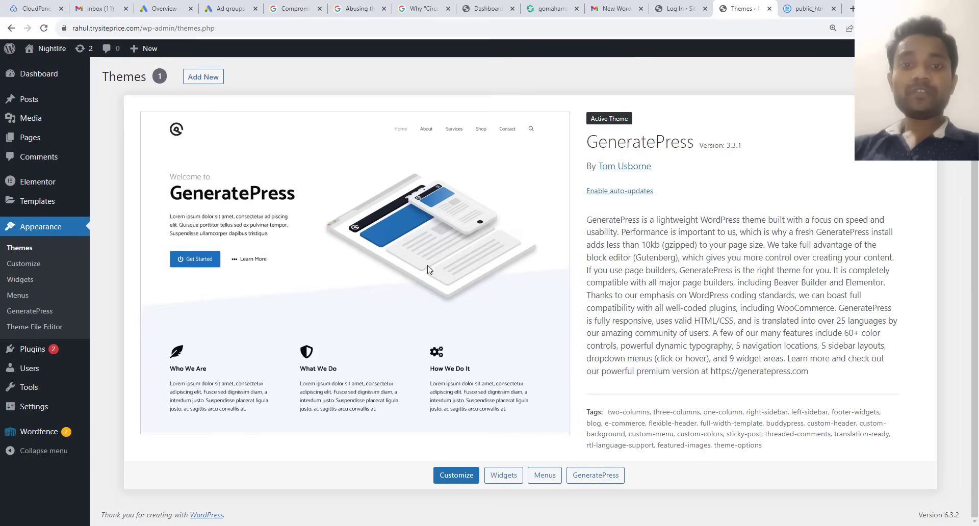
pyautogui.click(64, 28)
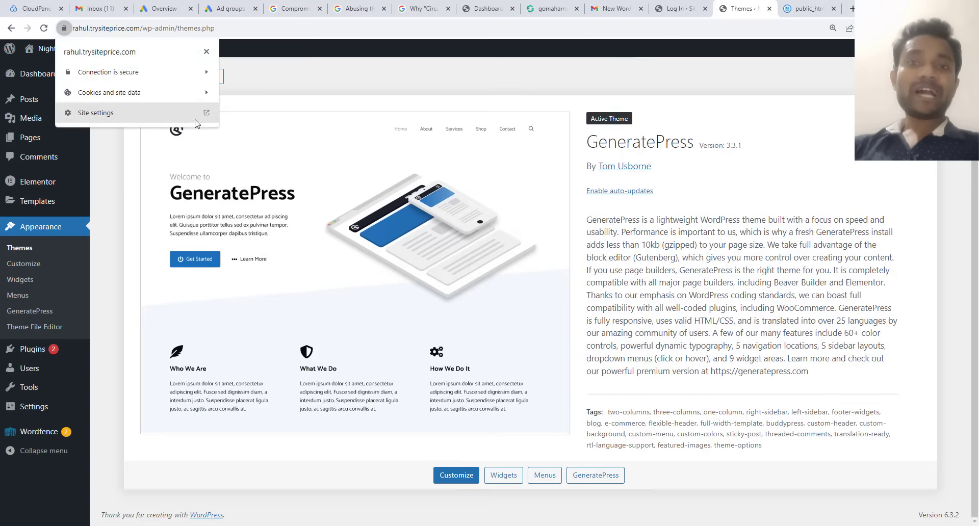
pyautogui.click(348, 100)
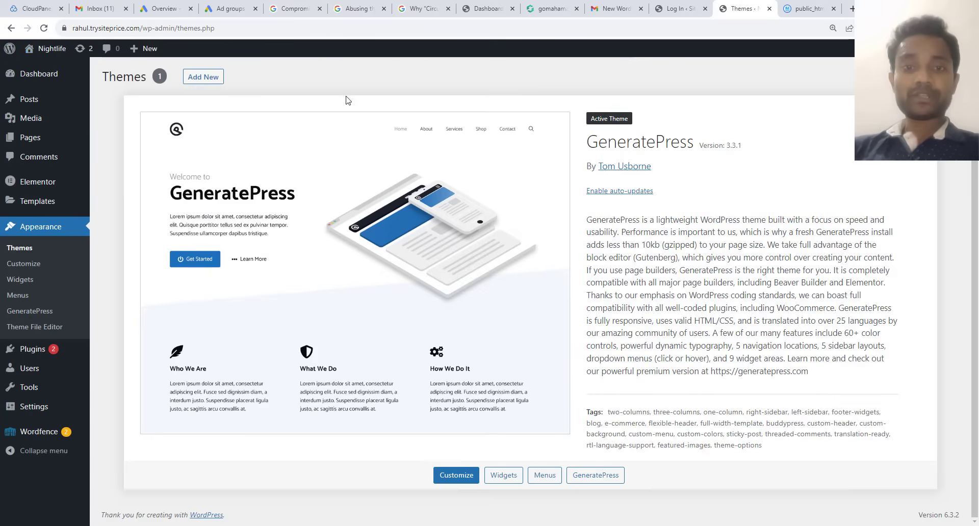